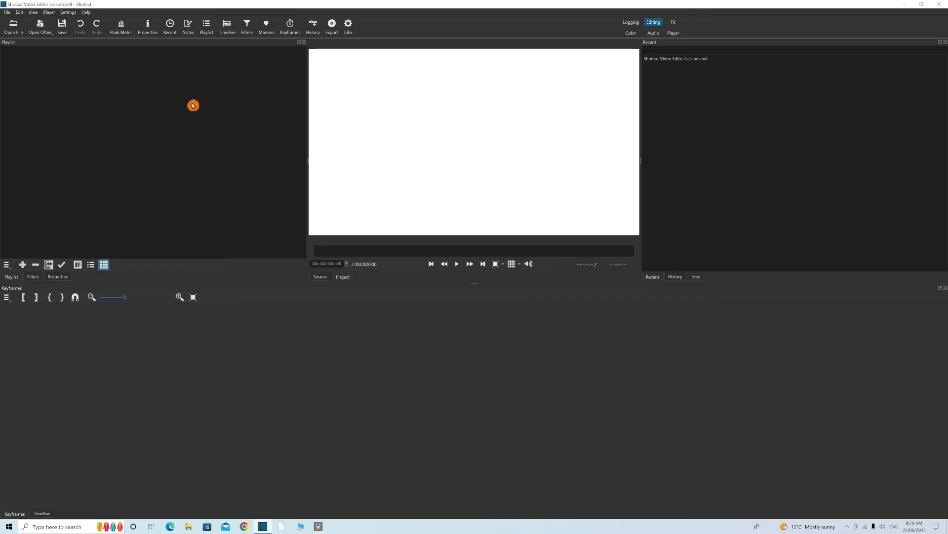
- Open the "27 Shotcut Video Editor Lesson 02" folder from YOUTUBE VIDEOS on drive Y: in File Explorer, as a smaller window beside Shotcut's playlist
click(921, 4)
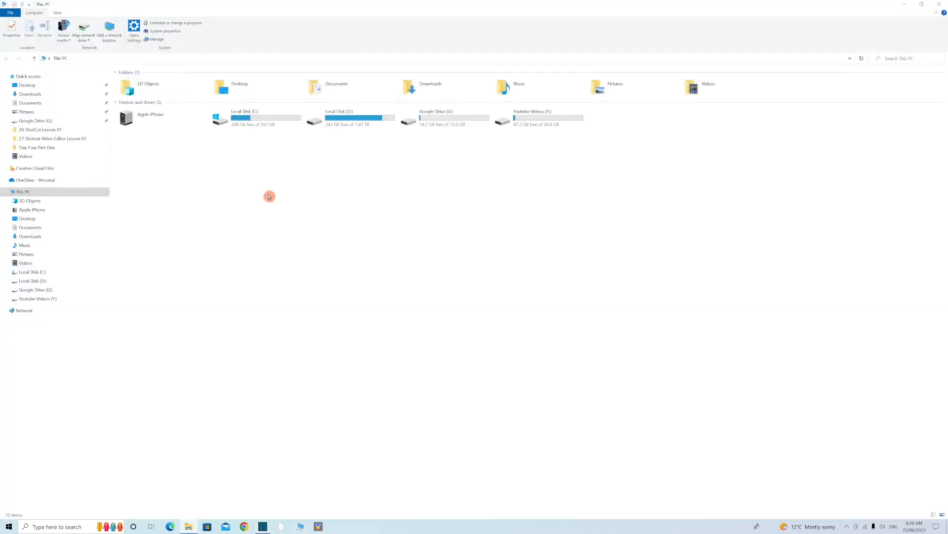
double_click(525, 124)
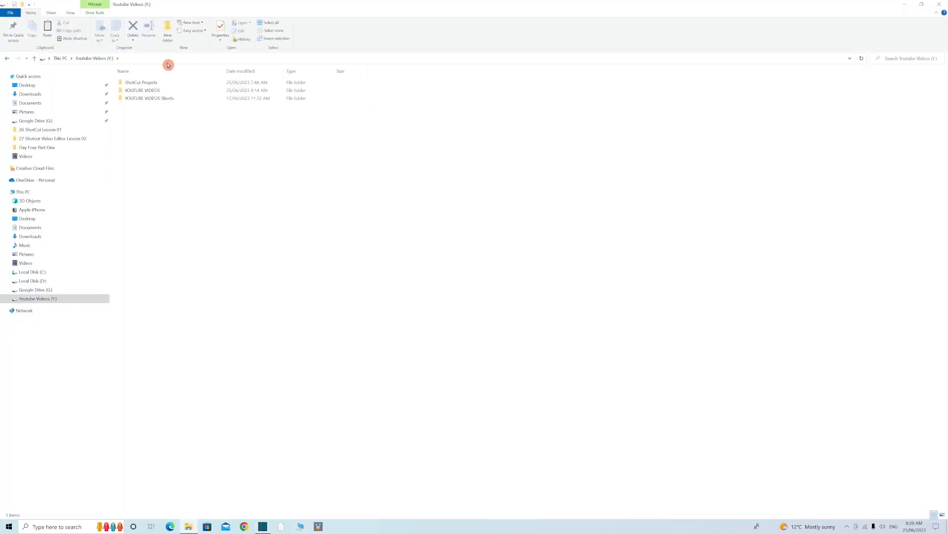
double_click(144, 90)
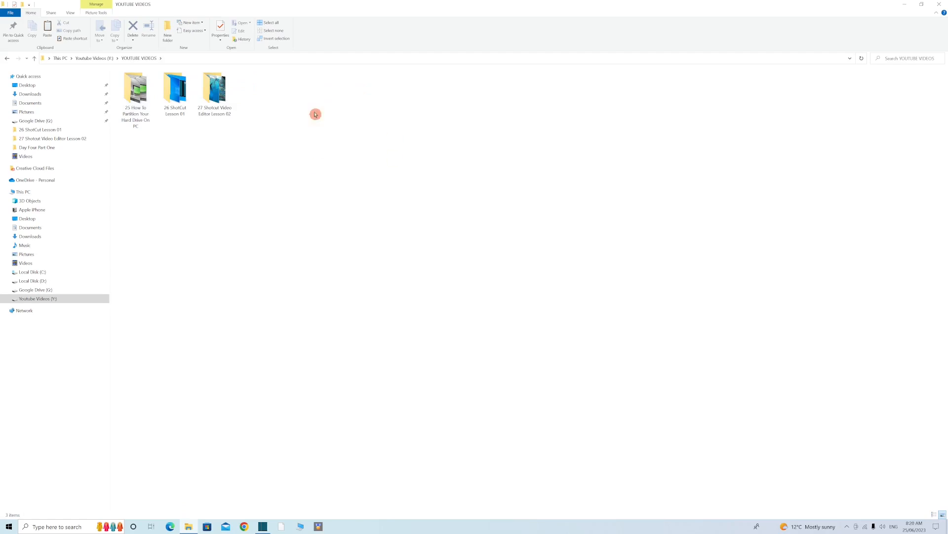
double_click(213, 99)
click(922, 4)
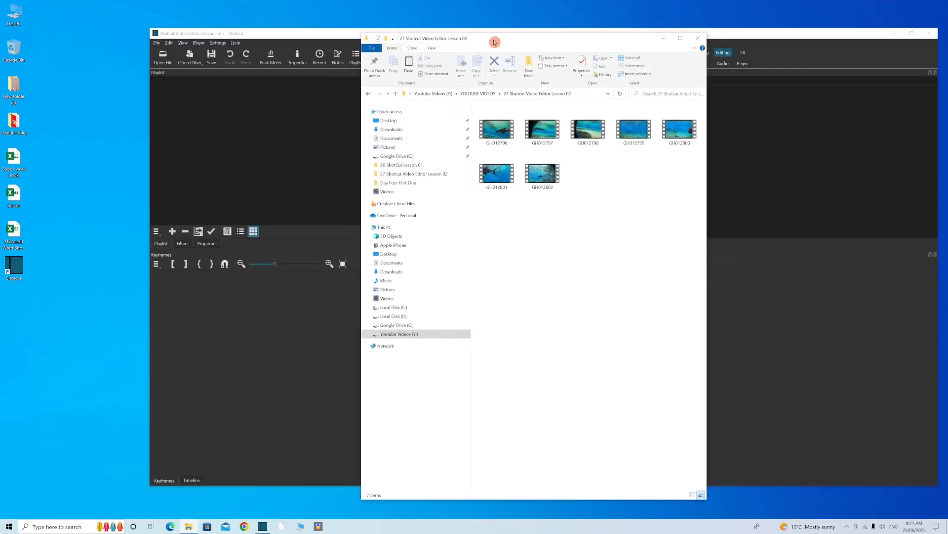
drag(493, 42, 579, 121)
- Add all the video clips in the folder, GH012796 to GH012802, to the Shotcut playlist and close the folder window
drag(570, 303, 785, 168)
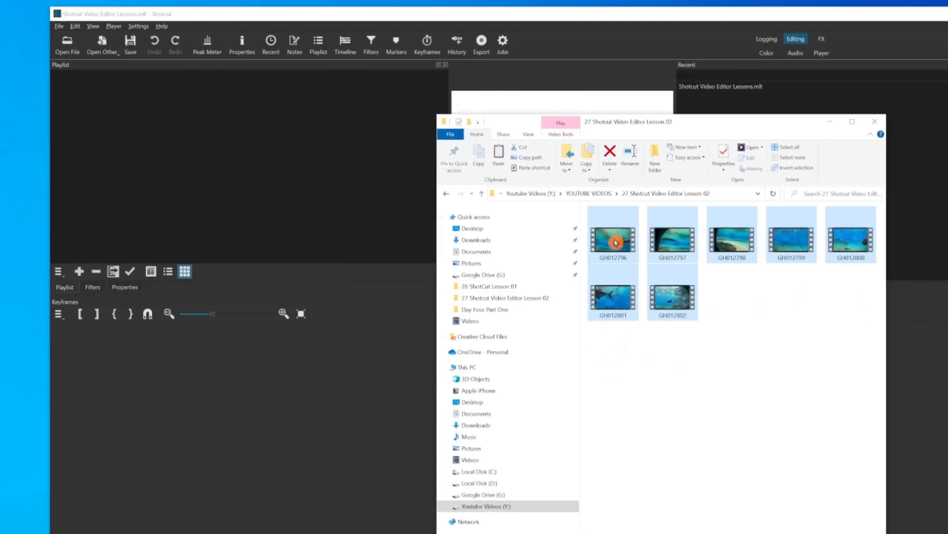
drag(616, 242, 243, 182)
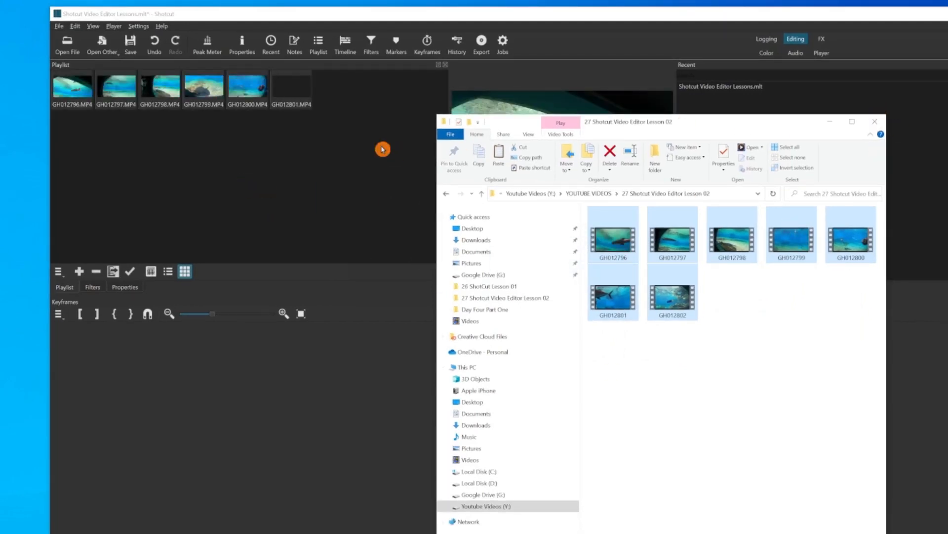
click(880, 123)
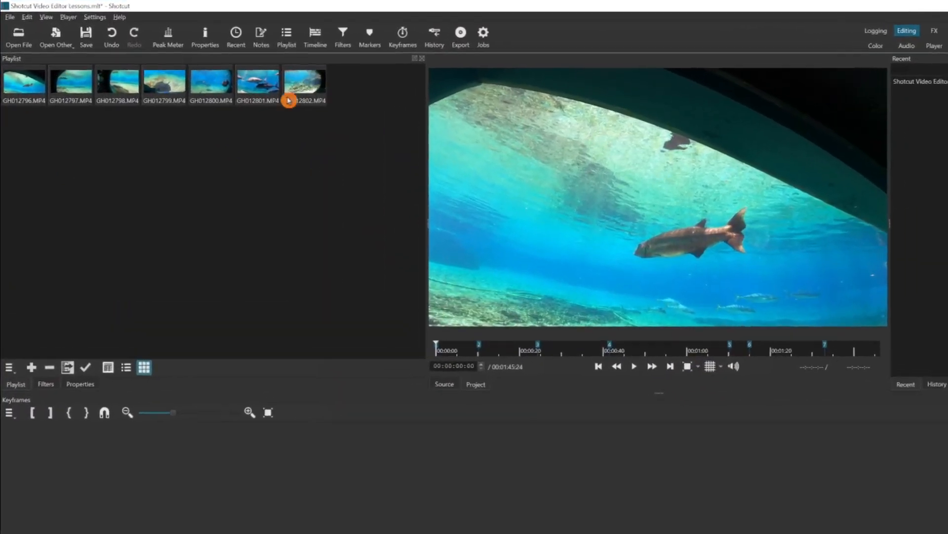
- Preview the playlist clips GH012796.MP4 and GH012797.MP4 in the source player
double_click(23, 82)
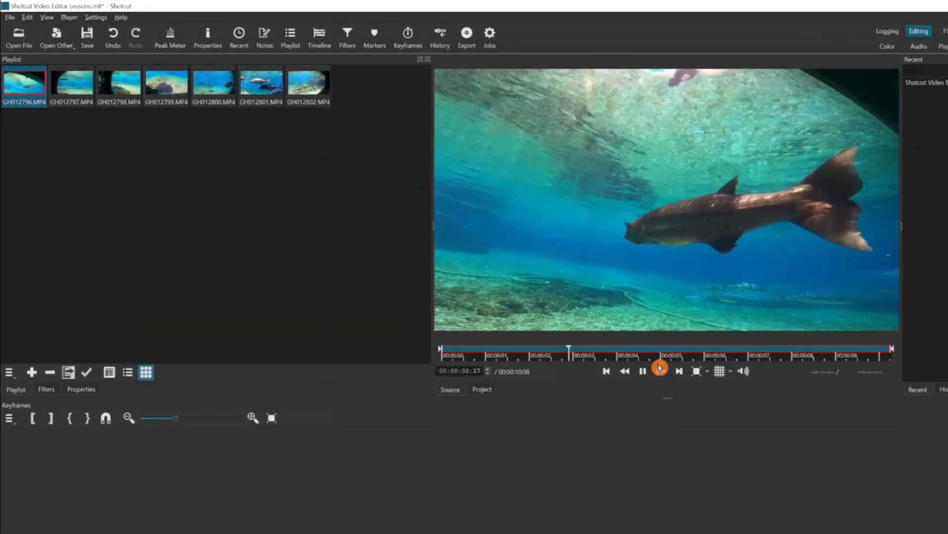
click(643, 371)
double_click(79, 89)
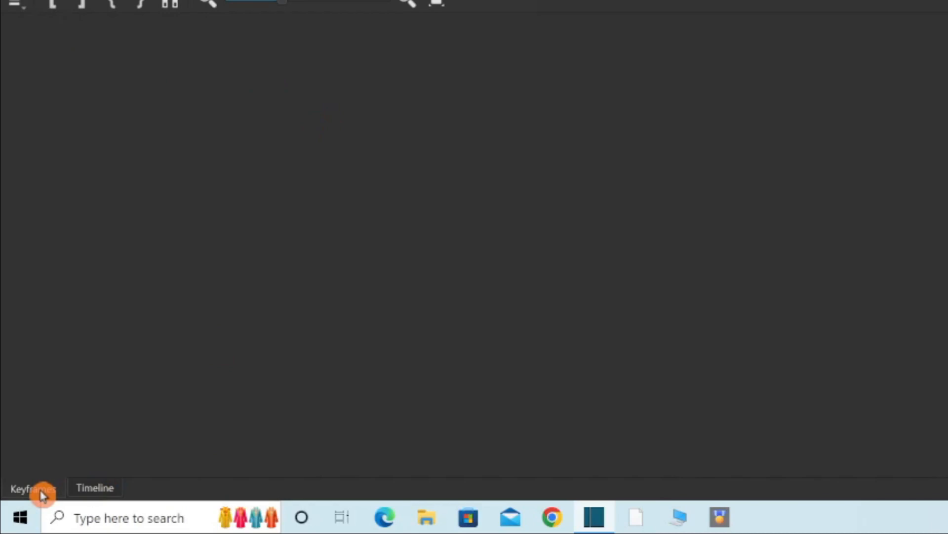
- Show the timeline and add two video tracks to it
click(105, 494)
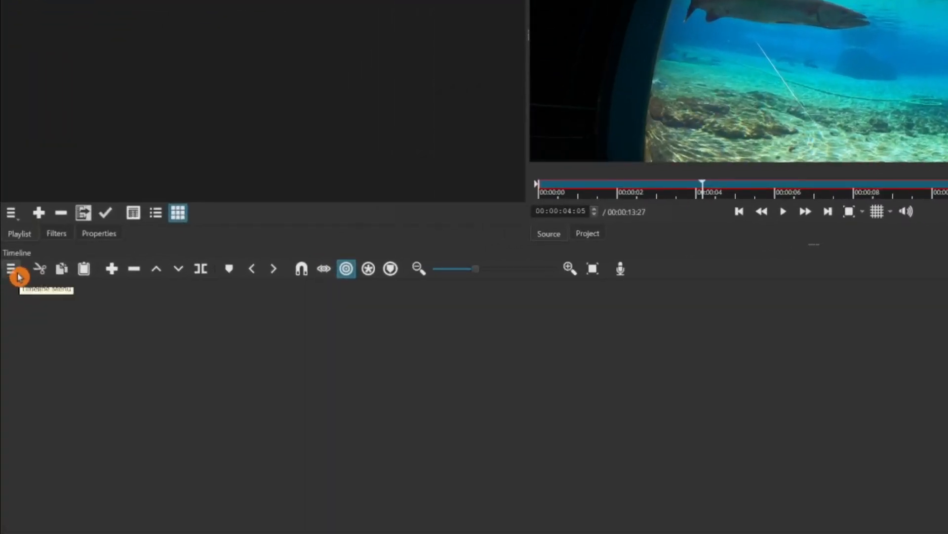
click(18, 7)
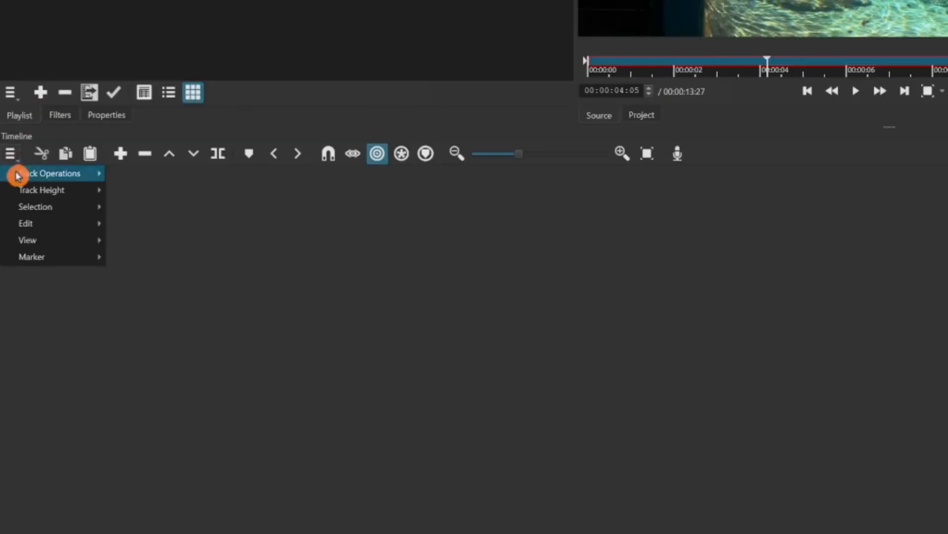
mouse_move(16, 321)
mouse_move(39, 174)
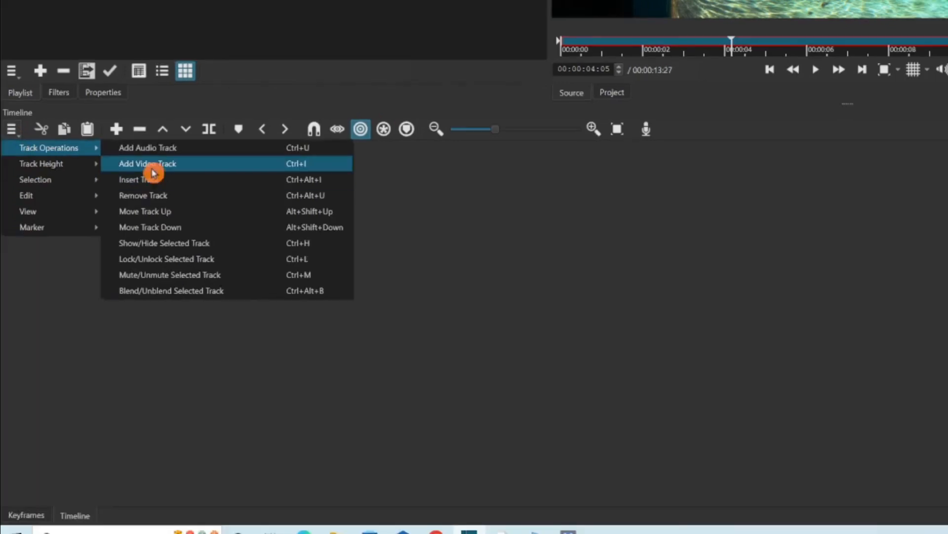
click(145, 170)
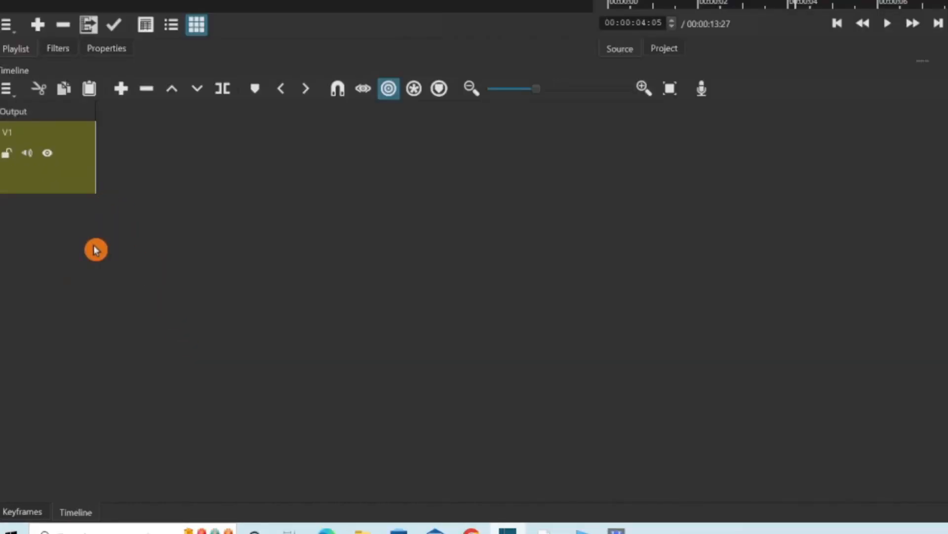
key(ctrl+i)
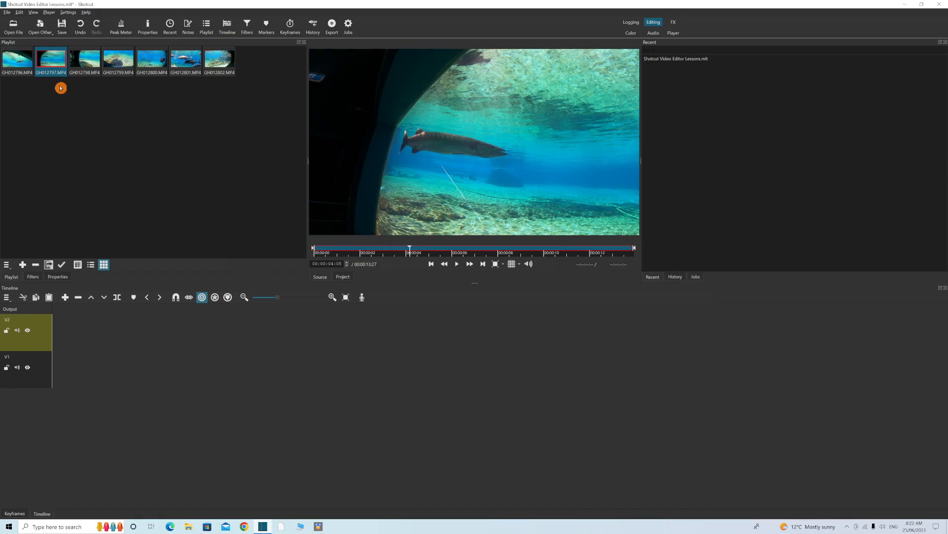
- Place GH012796.MP4 from the playlist on track V1, starting about 4 seconds in, and position the playhead in the empty gap before it
key(Left)
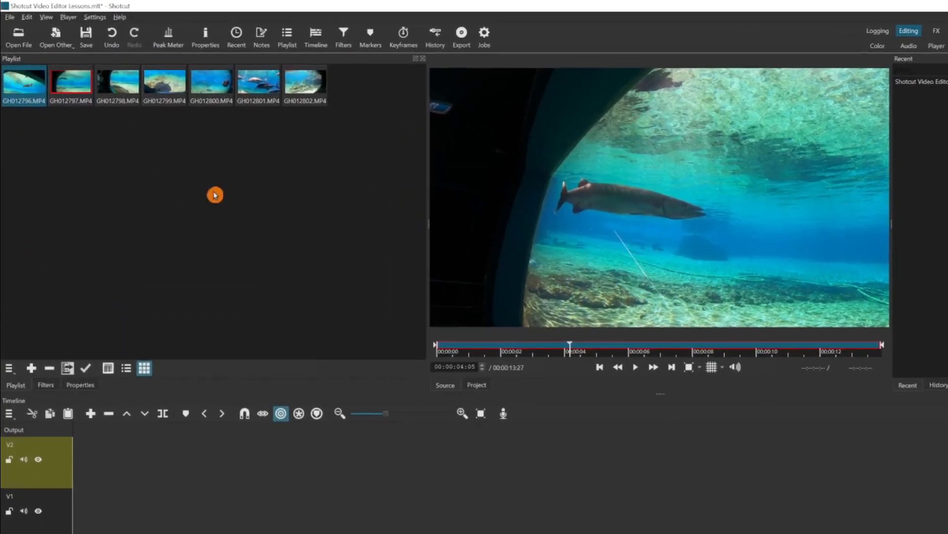
mouse_move(23, 83)
mouse_down()
mouse_move(90, 216)
mouse_move(135, 265)
mouse_move(143, 453)
mouse_move(131, 517)
mouse_up()
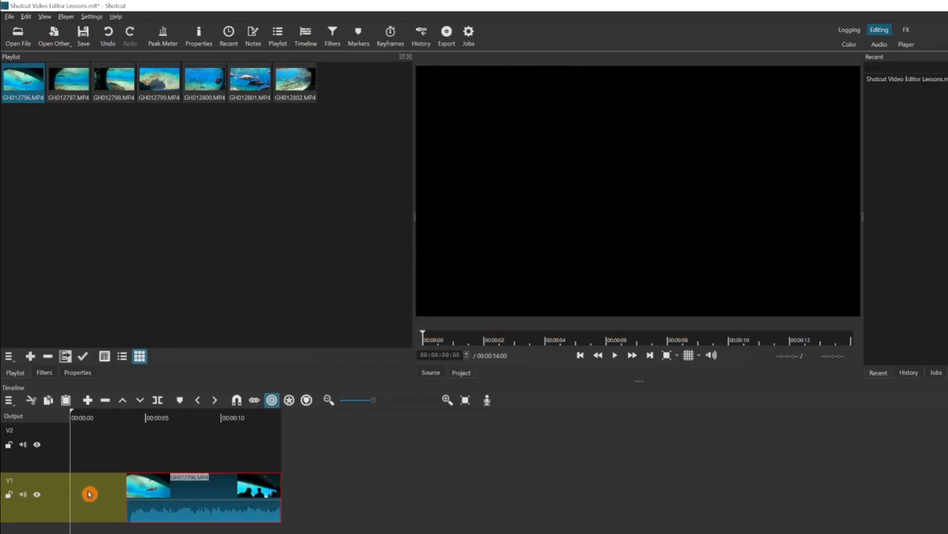
click(92, 511)
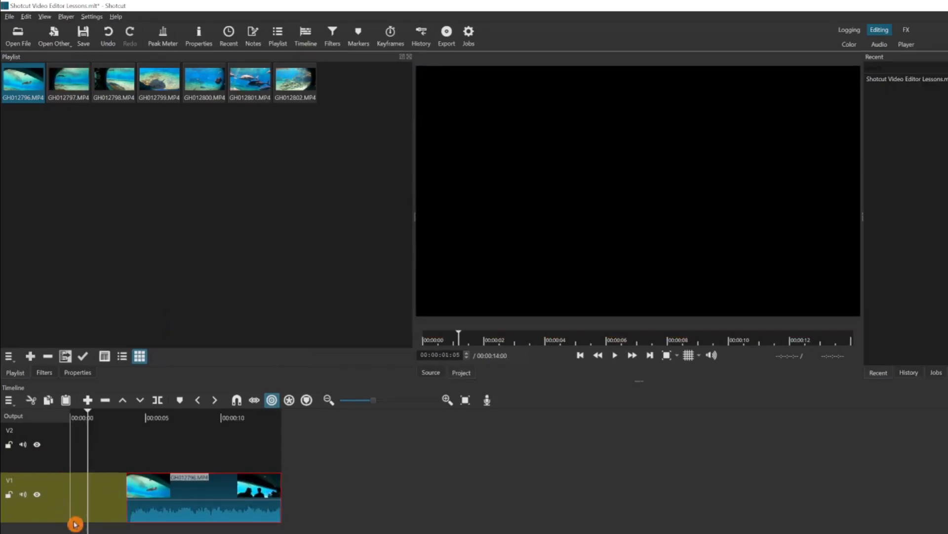
click(94, 502)
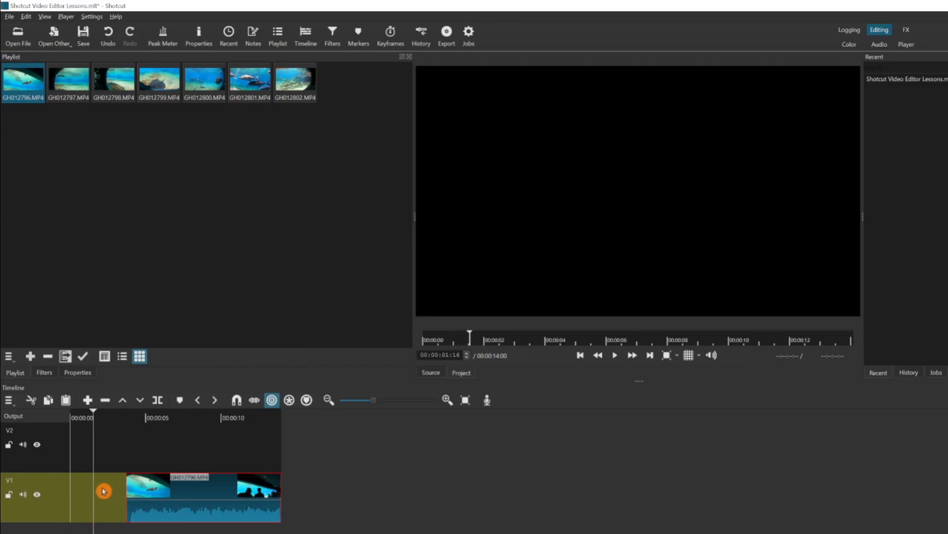
- Turn on timeline snapping and move the GH012796.MP4 clip to the very start of track V1
drag(185, 493, 142, 492)
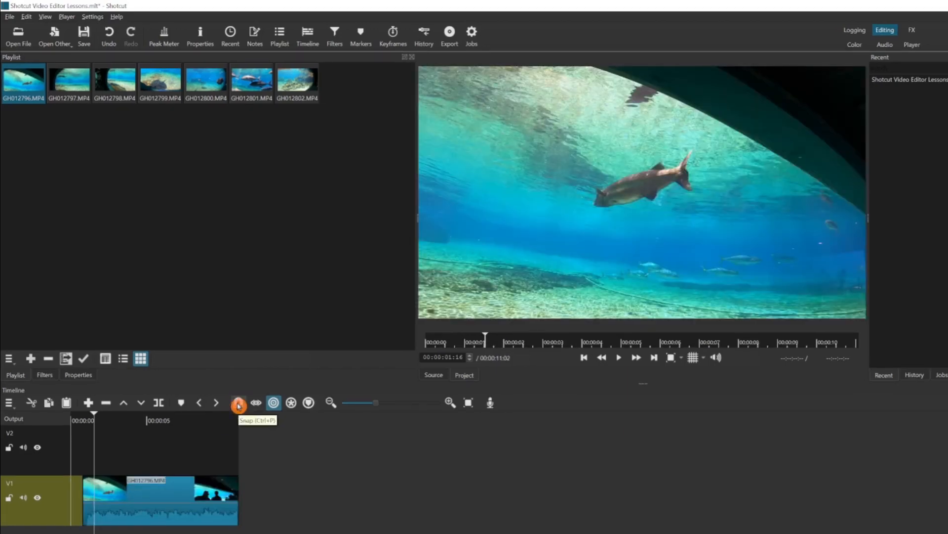
click(239, 404)
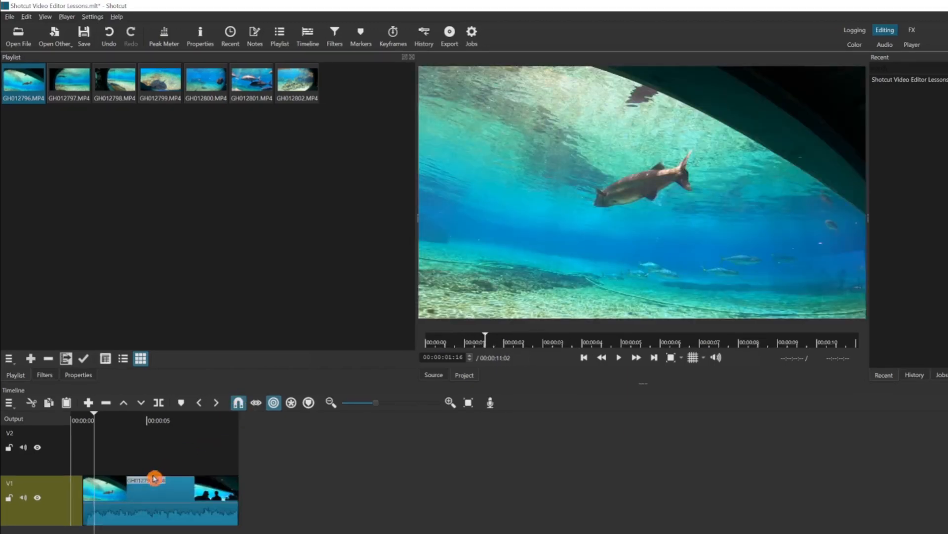
drag(126, 498, 115, 497)
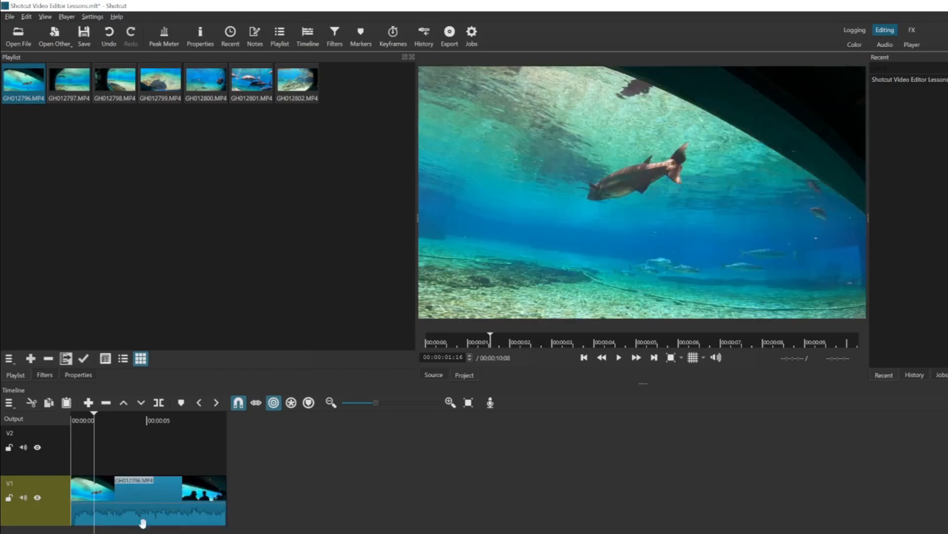
- Shift the V1 clip to start at about 7.5 seconds and ripple-delete the gap in front of it
drag(140, 492, 279, 487)
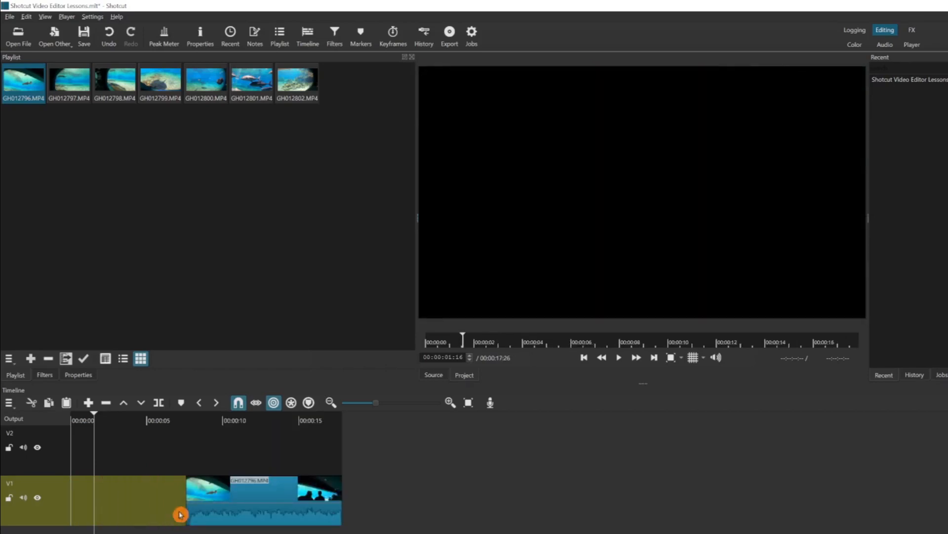
click(106, 499)
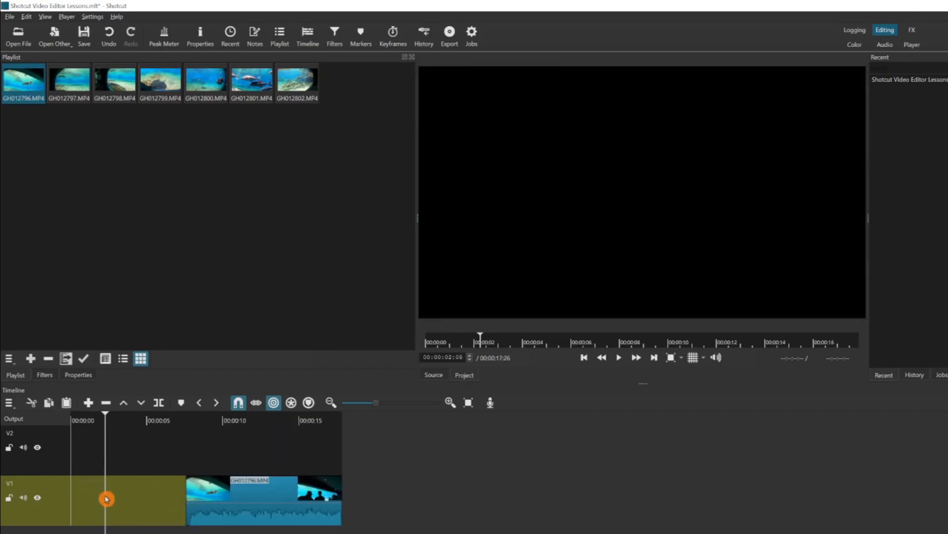
click(106, 499)
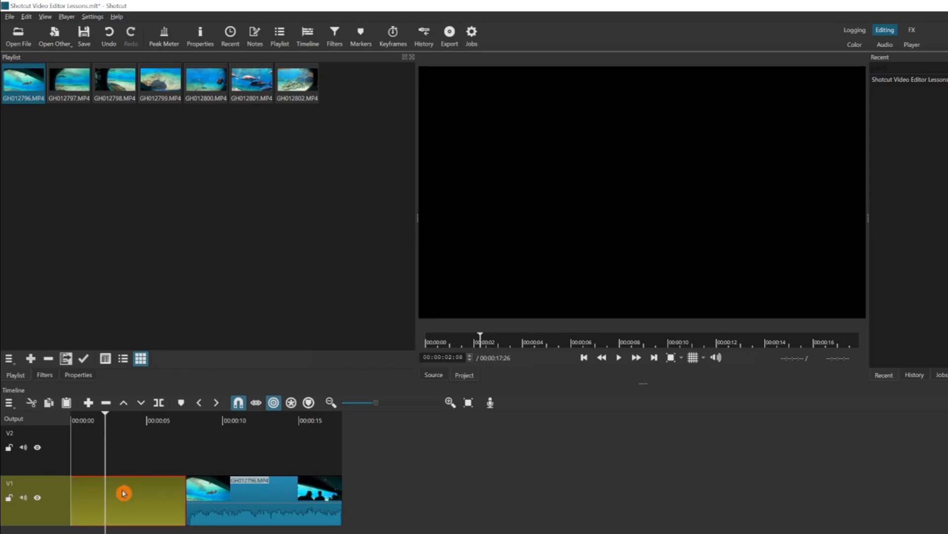
key(x)
- Split the GH012796.MP4 clip on track V1 at 00:00:02:29
drag(163, 428, 92, 442)
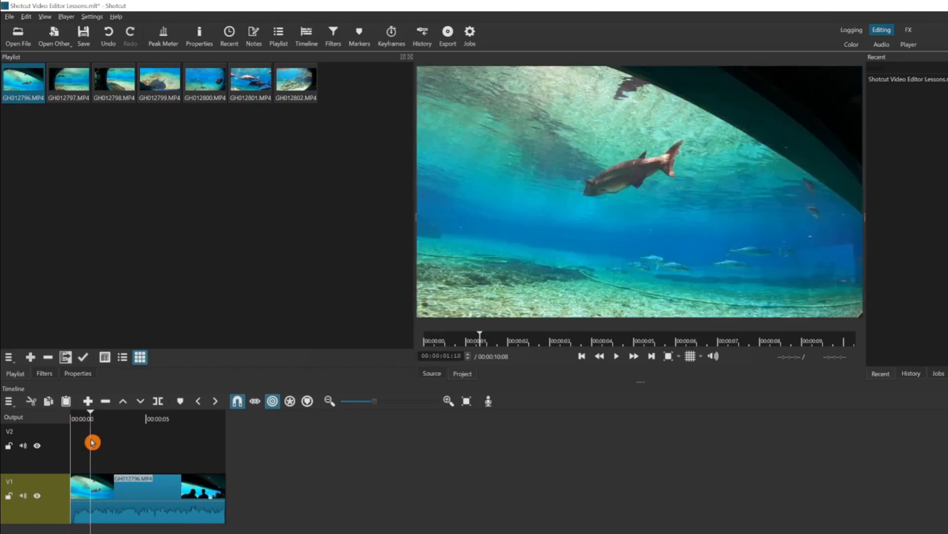
key(Home)
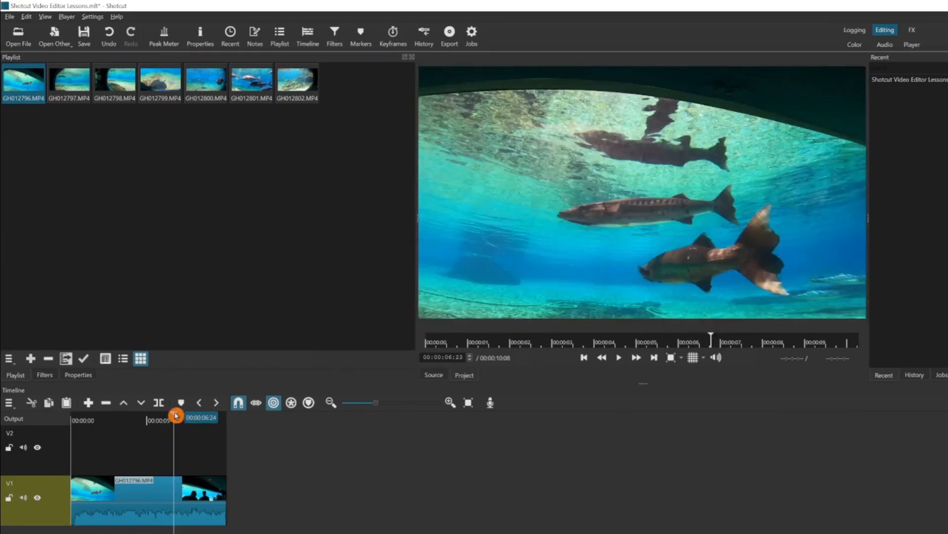
drag(176, 416, 118, 426)
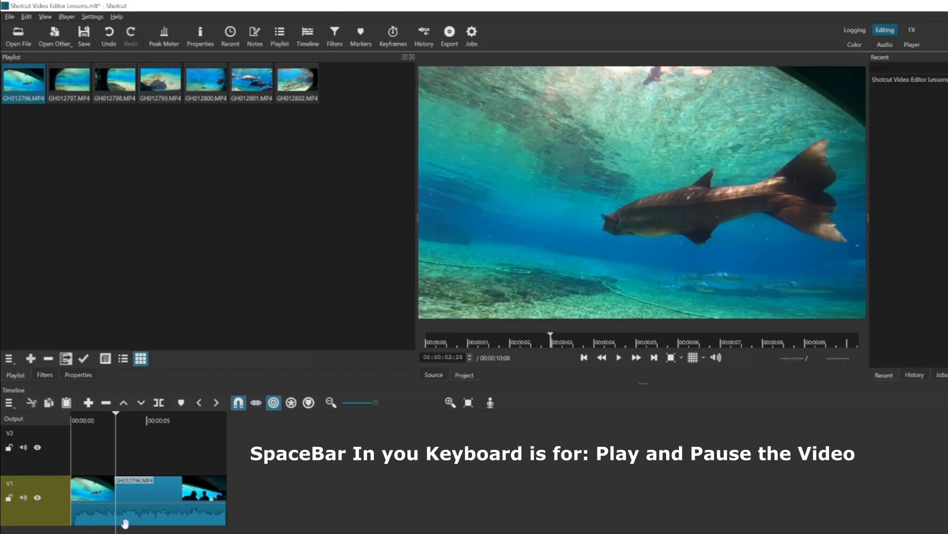
click(102, 500)
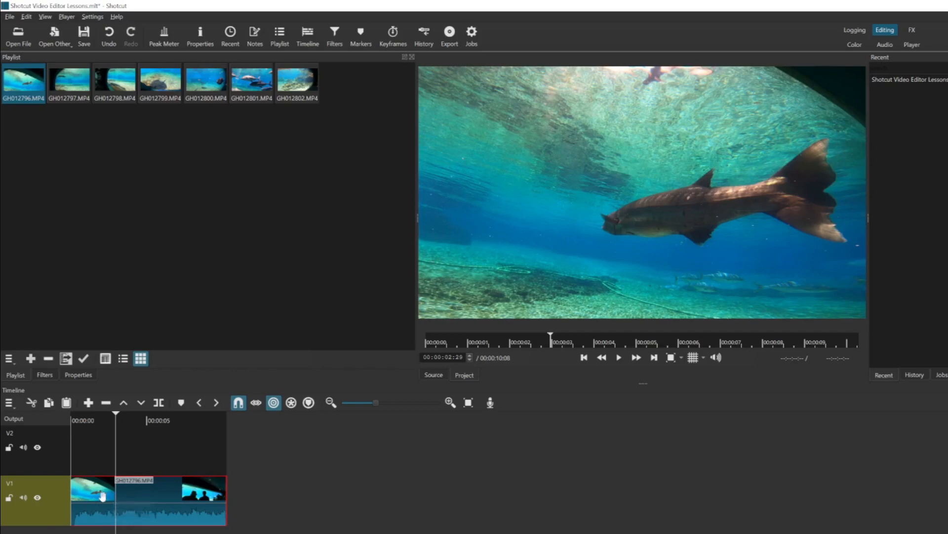
click(126, 421)
drag(125, 419, 117, 425)
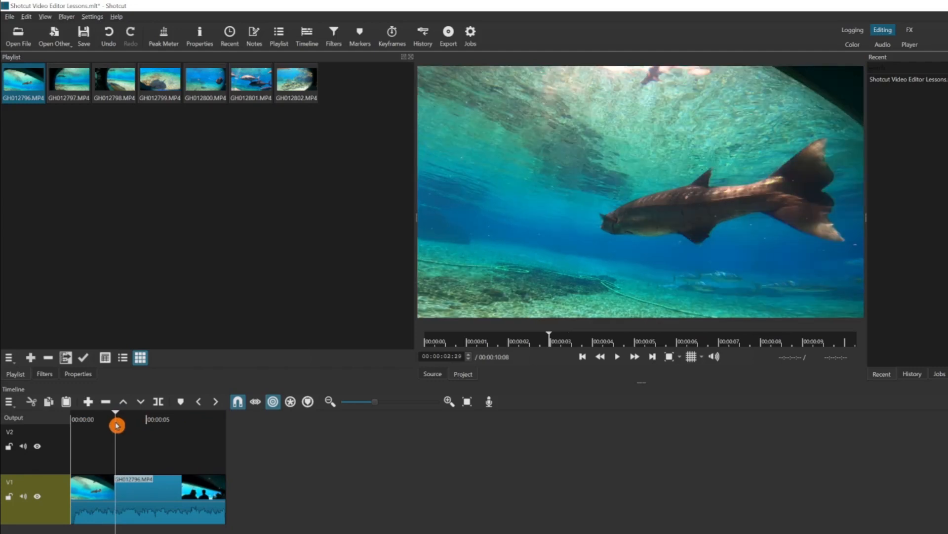
click(107, 473)
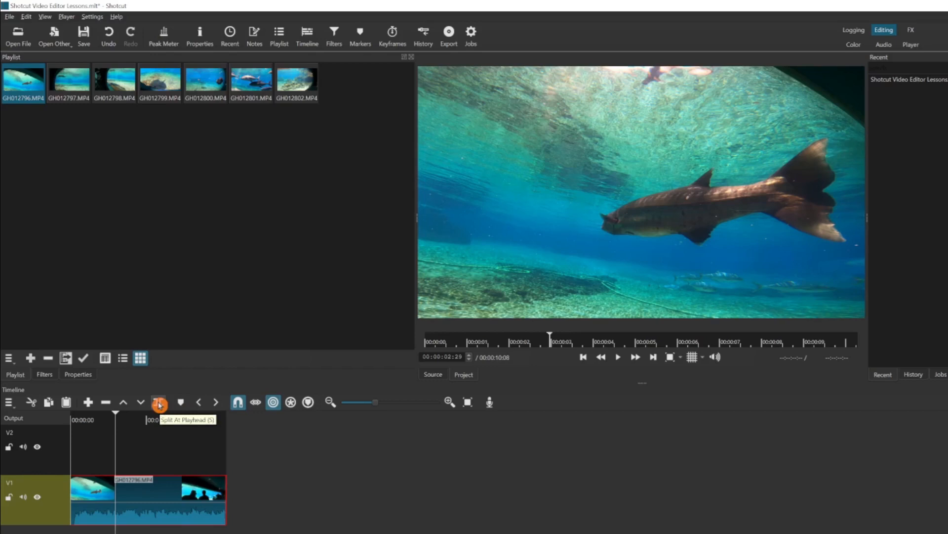
click(159, 404)
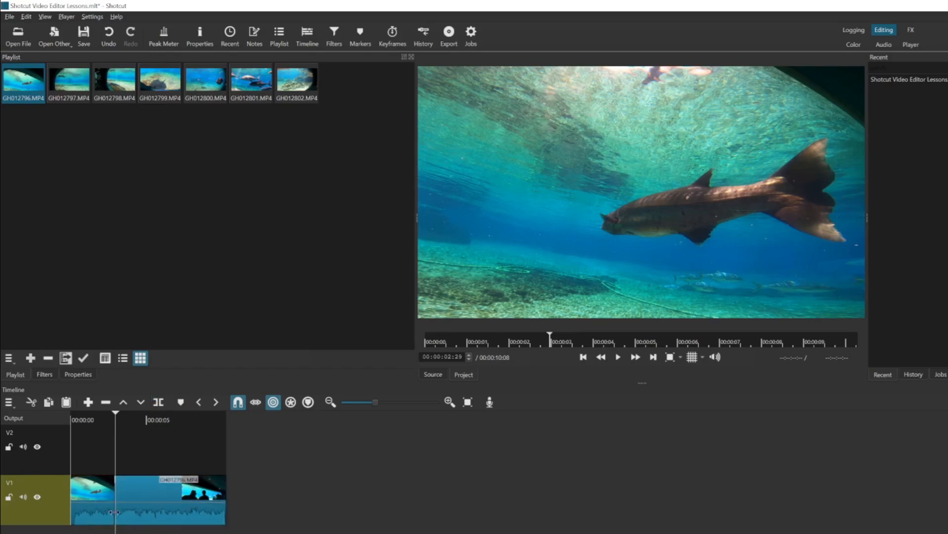
- Move the second part of the split clip about 2 seconds away from the first and remove the gap between them
drag(153, 491, 182, 493)
click(135, 503)
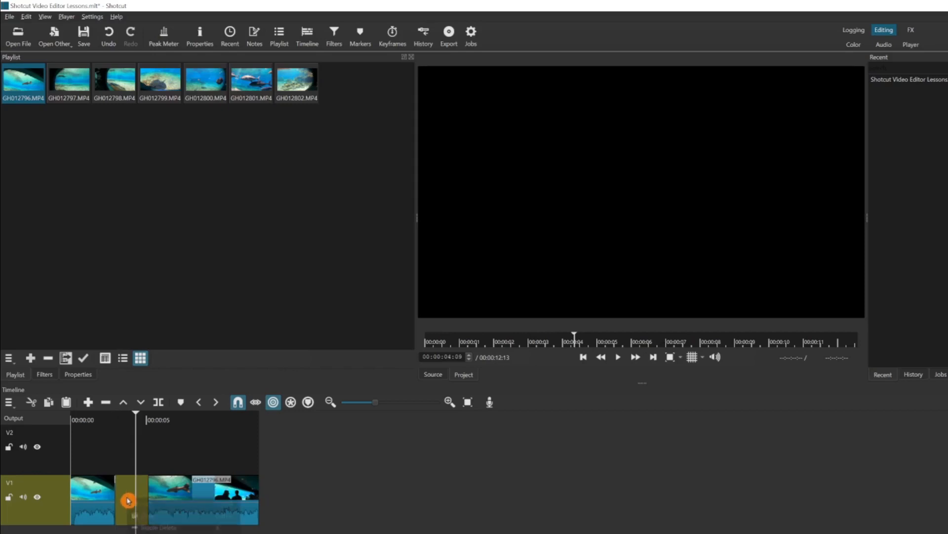
click(133, 499)
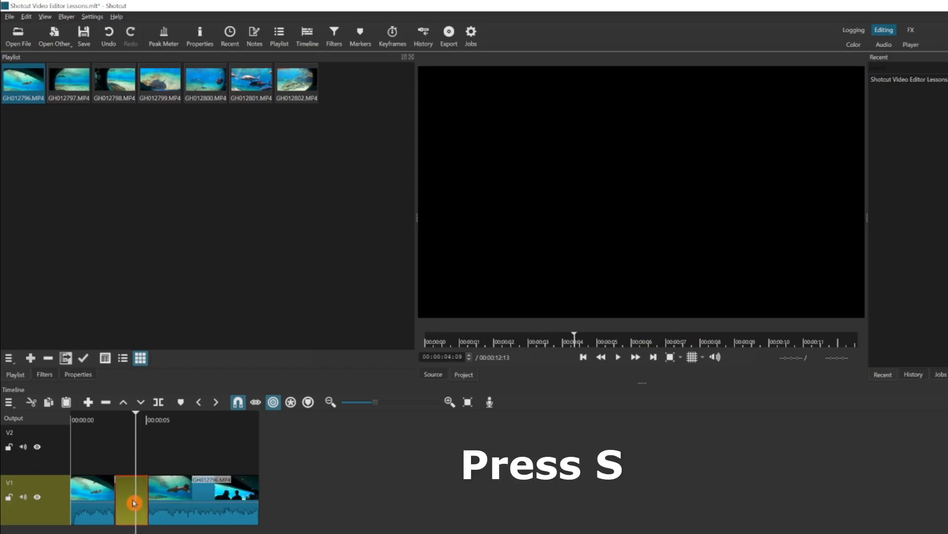
key(Delete)
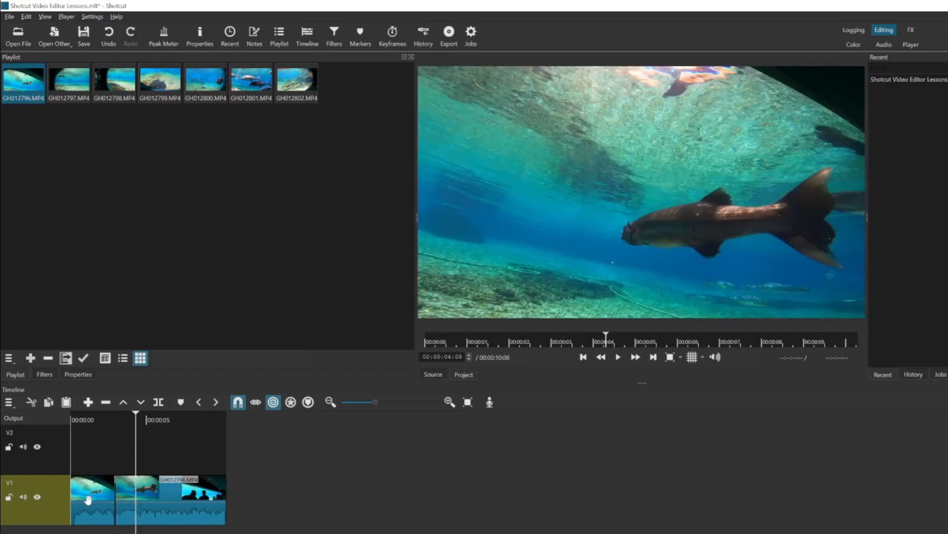
- Delete the first part of the split GH012796.MP4 clip on track V1 and ripple-delete the gap it leaves
click(88, 500)
click(99, 437)
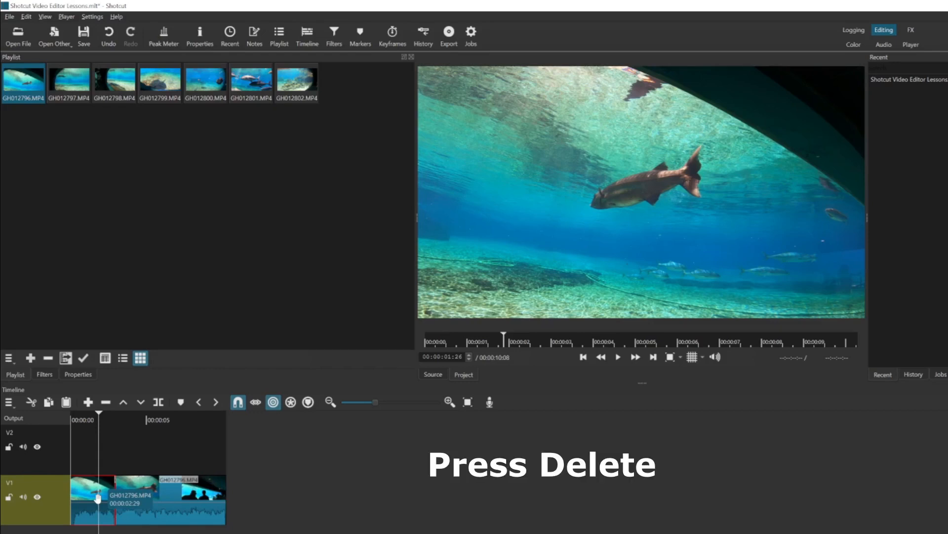
key(Delete)
click(98, 501)
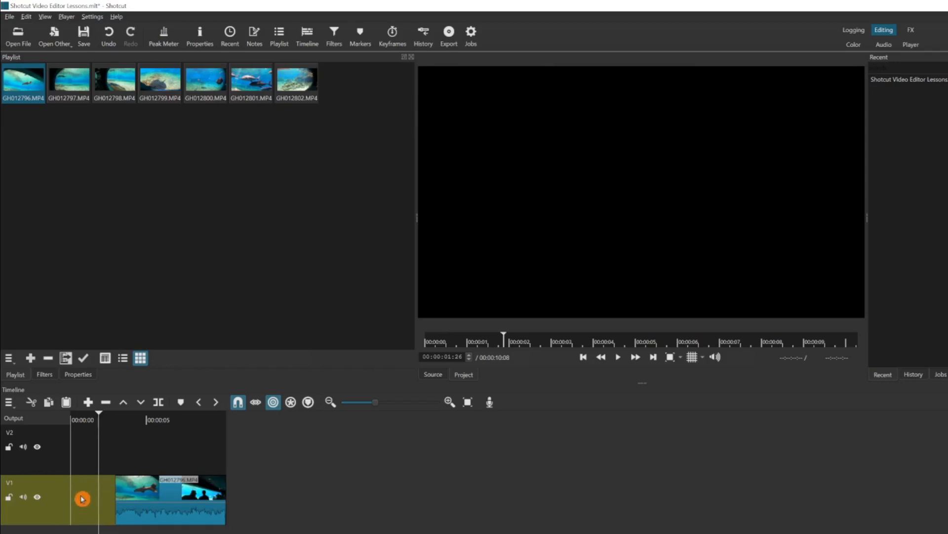
click(87, 495)
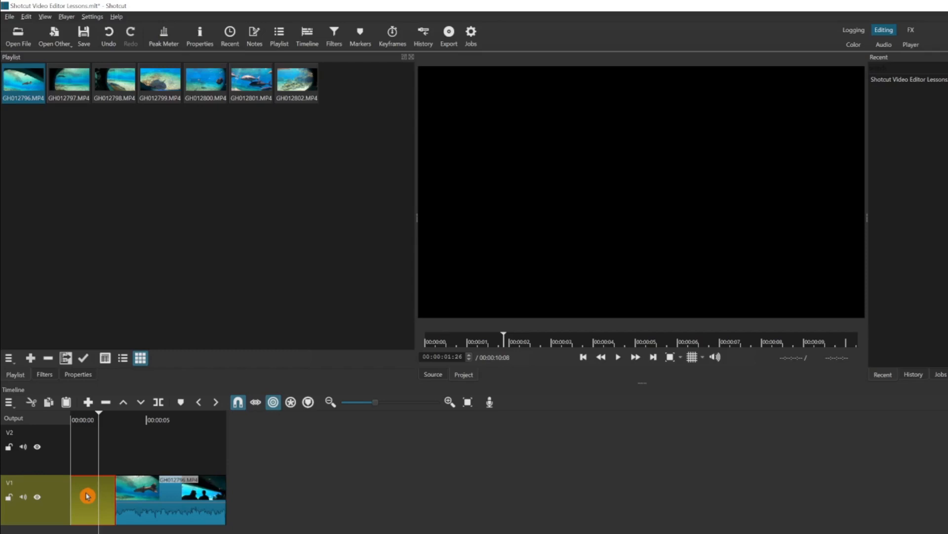
key(x)
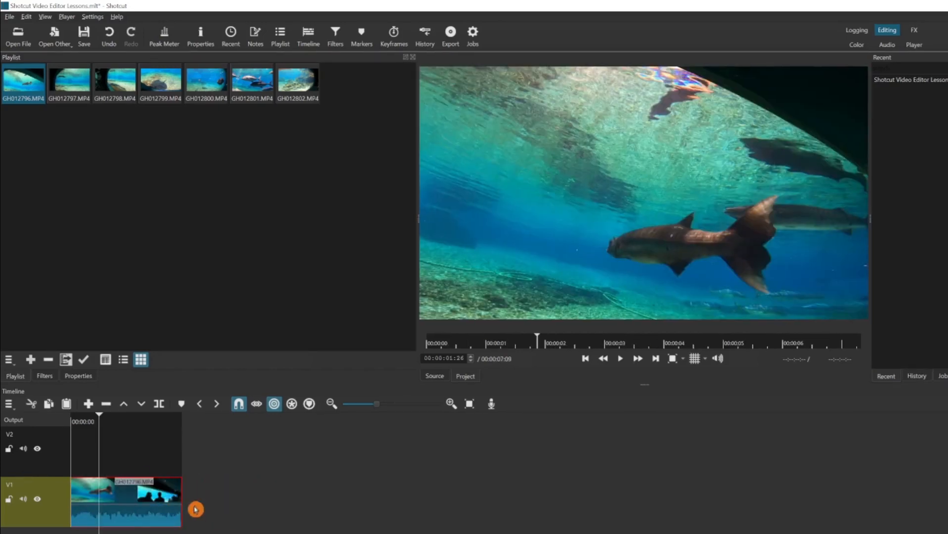
- Split the remaining GH012796.MP4 clip at 00:00:04:03 and delete the part after the cut
drag(106, 425, 133, 428)
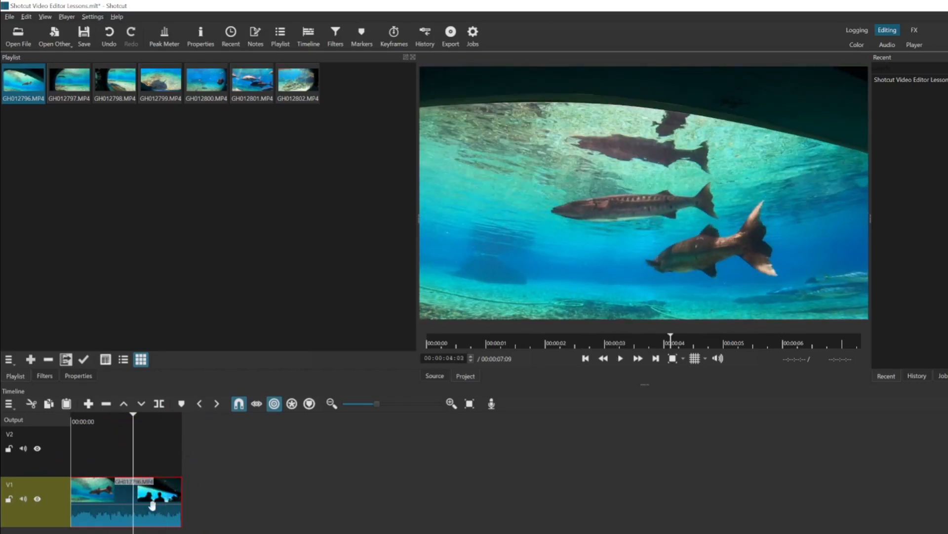
click(158, 403)
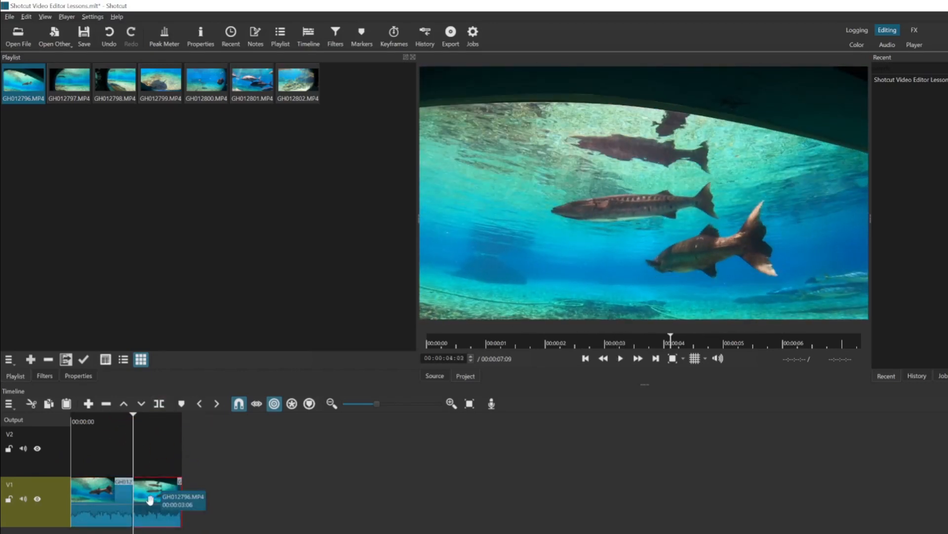
key(Delete)
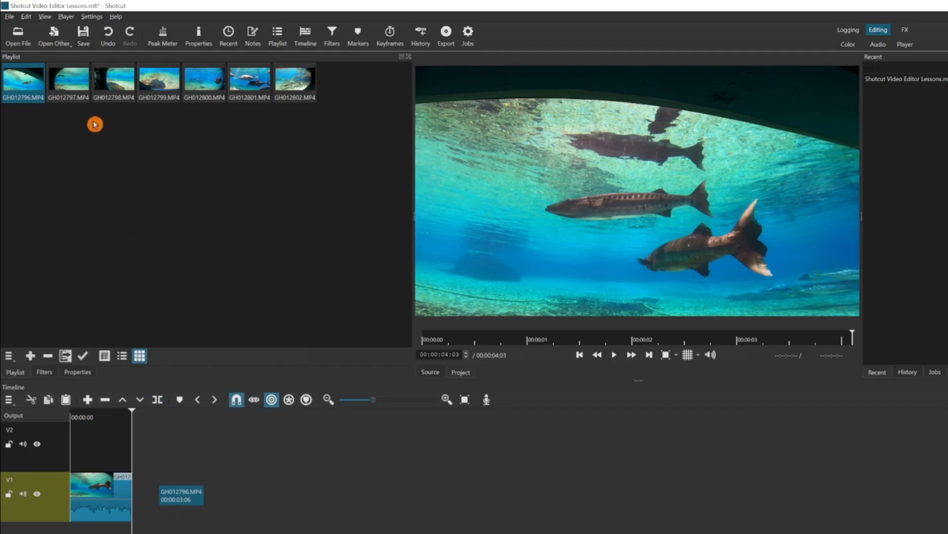
- Add GH012797.MP4 directly after the first clip on track V1 and cut away its unwanted footage
drag(69, 79, 198, 490)
click(167, 491)
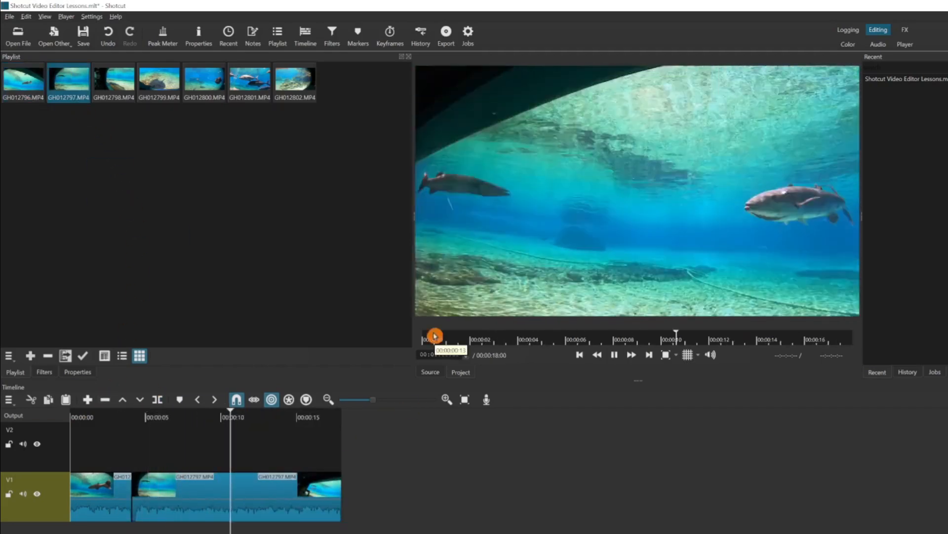
click(161, 417)
click(167, 487)
key(Delete)
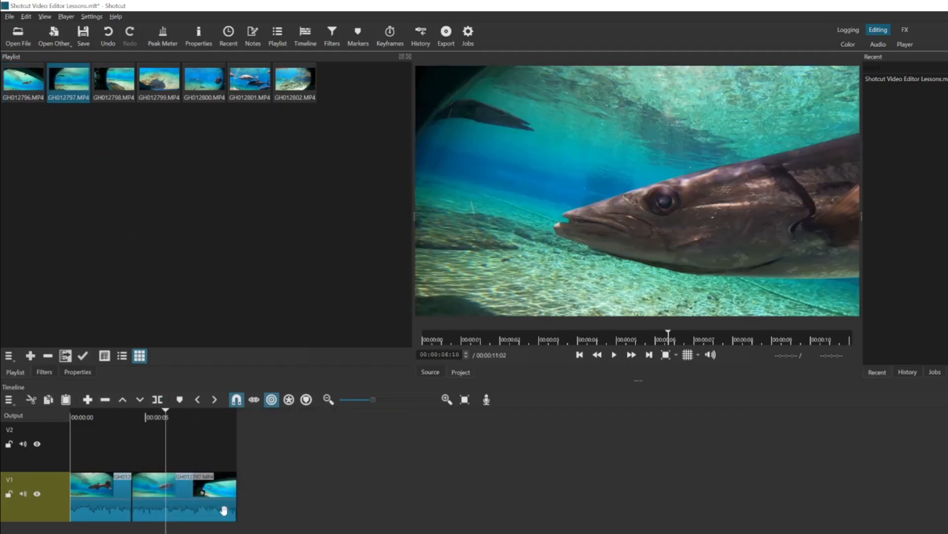
- Append GH012798.MP4 to track V1, split it and delete the part behind the cut
drag(121, 88, 285, 435)
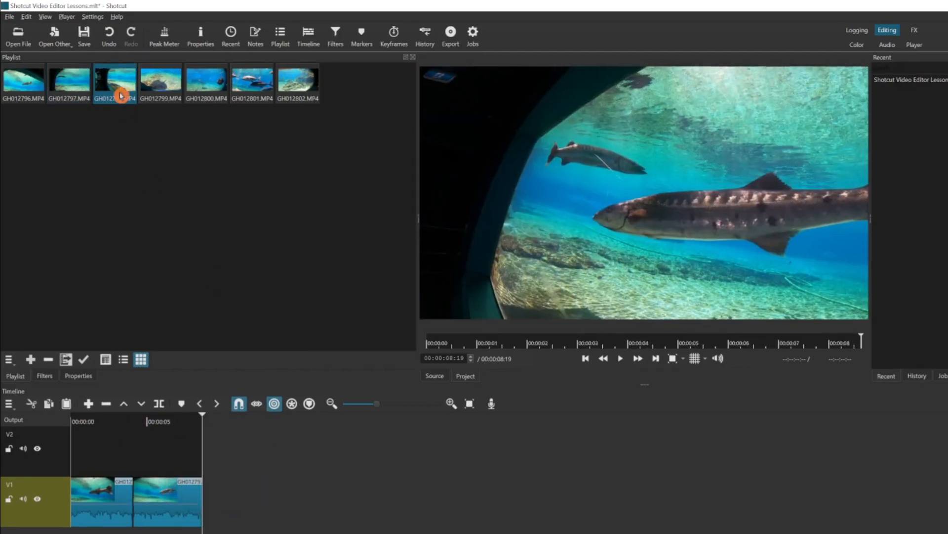
click(262, 491)
click(159, 404)
click(338, 500)
key(Delete)
- Append GH012799.MP4 to track V1, split it at about 30 seconds, and remove the part before the cut together with its gap
drag(161, 84, 291, 489)
click(285, 448)
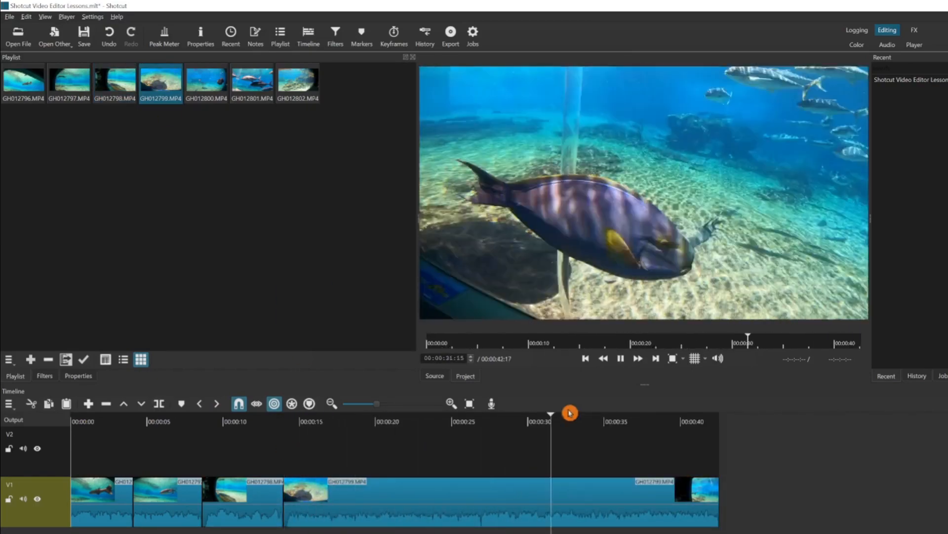
drag(556, 421, 527, 421)
click(444, 492)
click(160, 403)
key(Delete)
click(356, 500)
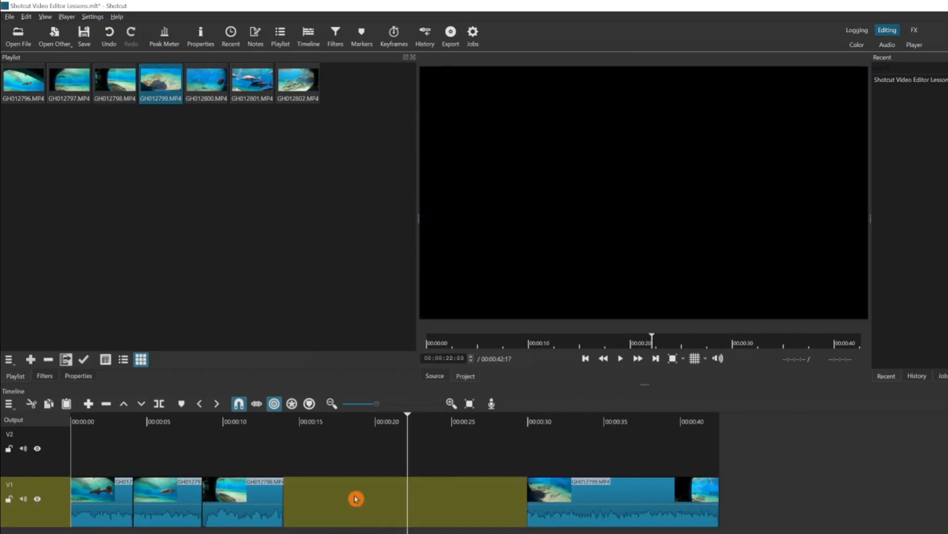
key(x)
- Play the shortened GH012799.MP4 clip, split it at about 17.5 seconds and delete the part after the cut
key(space)
key(space)
click(369, 502)
click(159, 403)
click(381, 497)
key(Delete)
- Append GH012800.MP4 and GH012801.MP4 one after the other on track V1 and cut away their excess footage
drag(206, 85, 366, 505)
key(space)
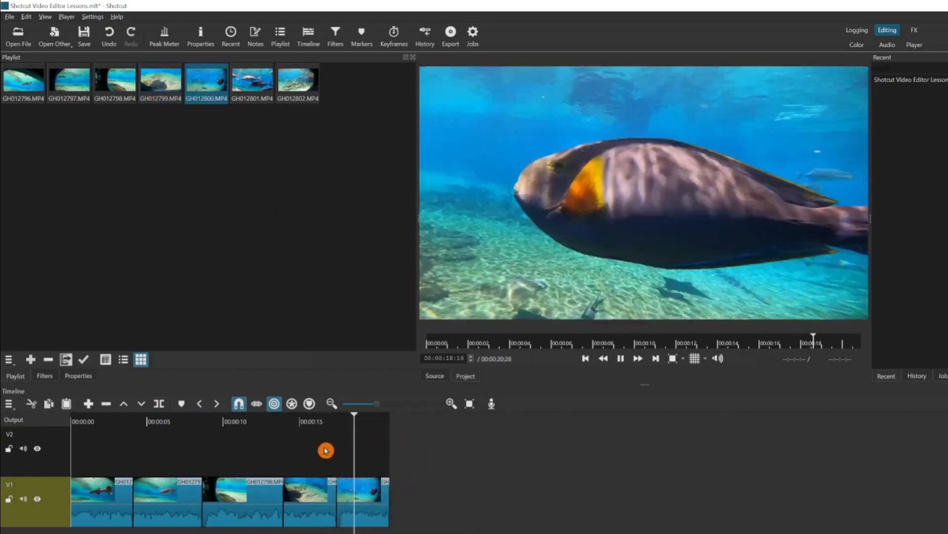
drag(252, 81, 391, 492)
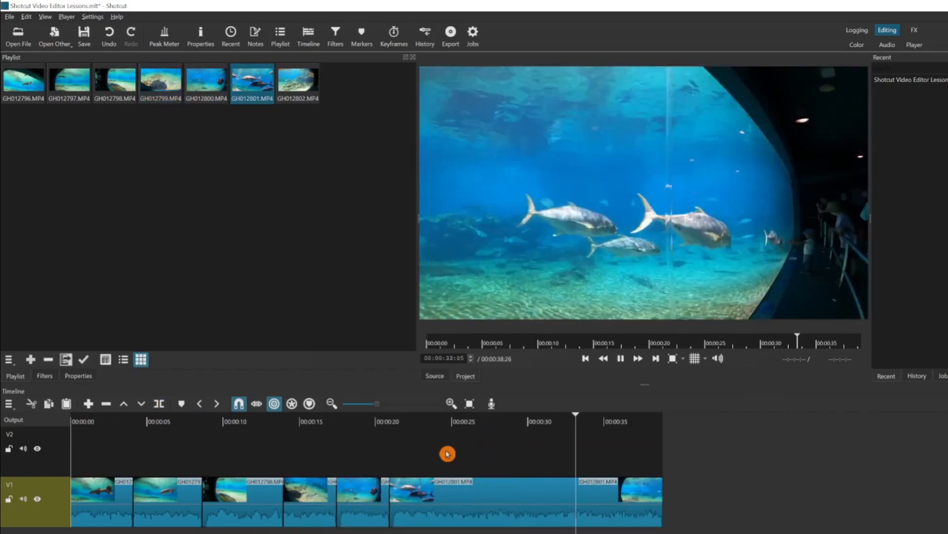
key(s)
click(540, 512)
key(Delete)
- Place GH012802.MP4 on track V1 at about 29 seconds and remove the gap between it and the preceding clip
drag(298, 82, 513, 506)
click(474, 506)
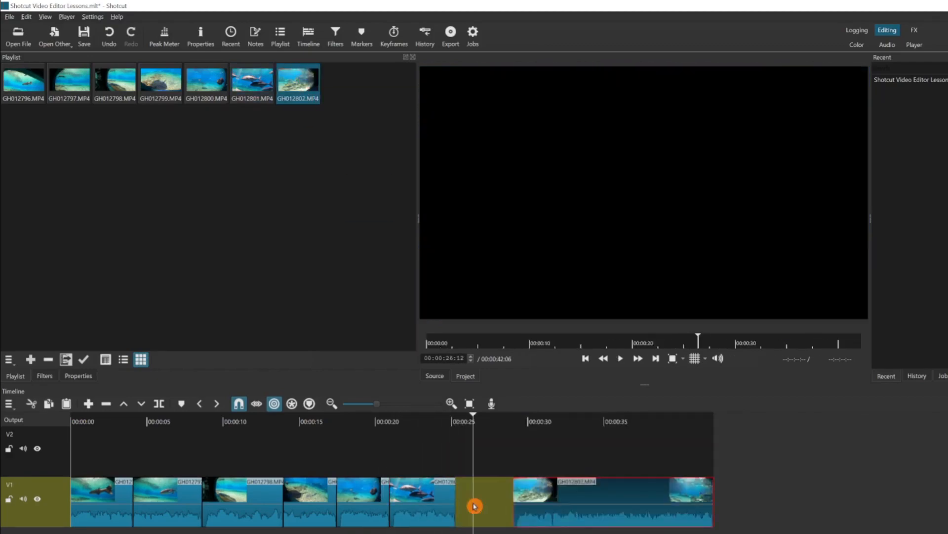
key(Delete)
key(space)
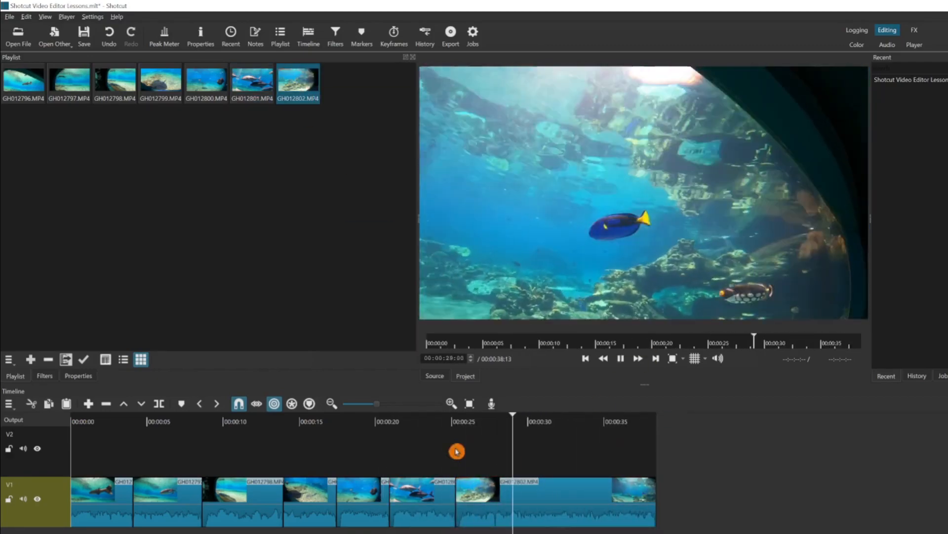
- Split off and remove the opening part of the GH012802.MP4 clip, and play the edited timeline
click(492, 445)
key(s)
click(470, 502)
key(Delete)
click(455, 439)
key(space)
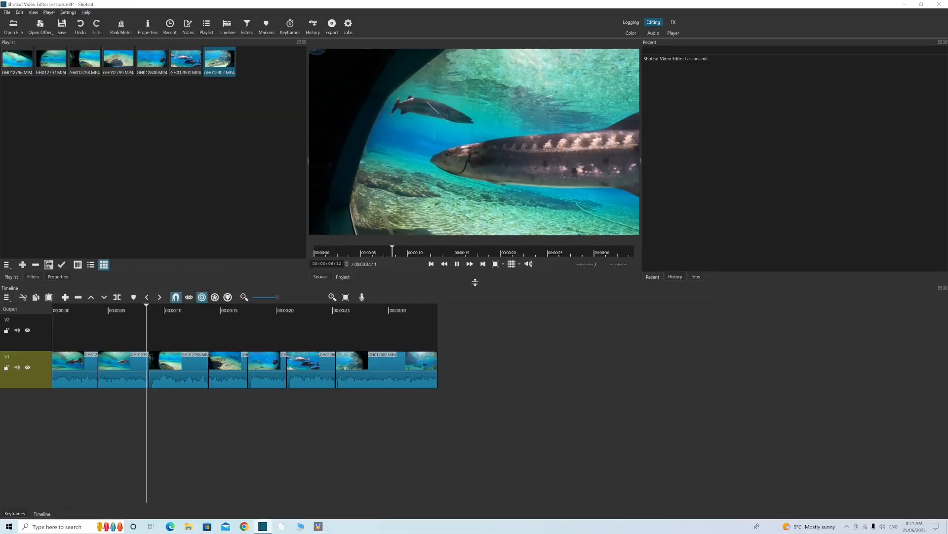
- Enlarge the video preview by reducing the timeline's height and the widths of the playlist and recent-files areas
drag(475, 282, 473, 386)
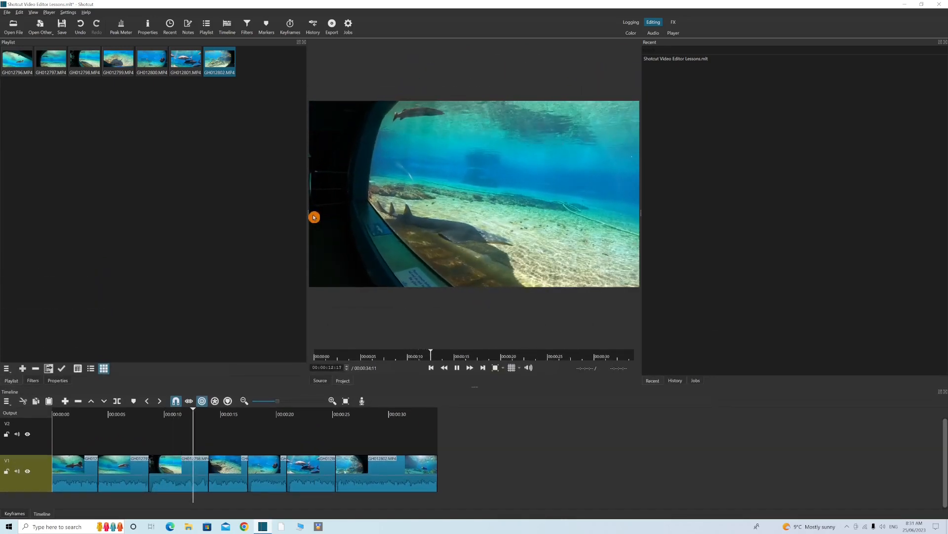
drag(287, 218, 108, 239)
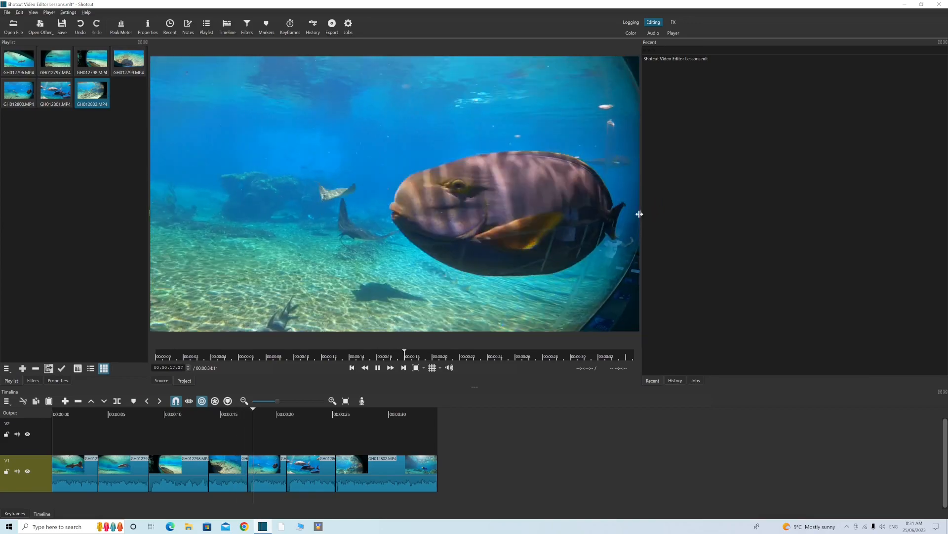
drag(639, 213, 813, 241)
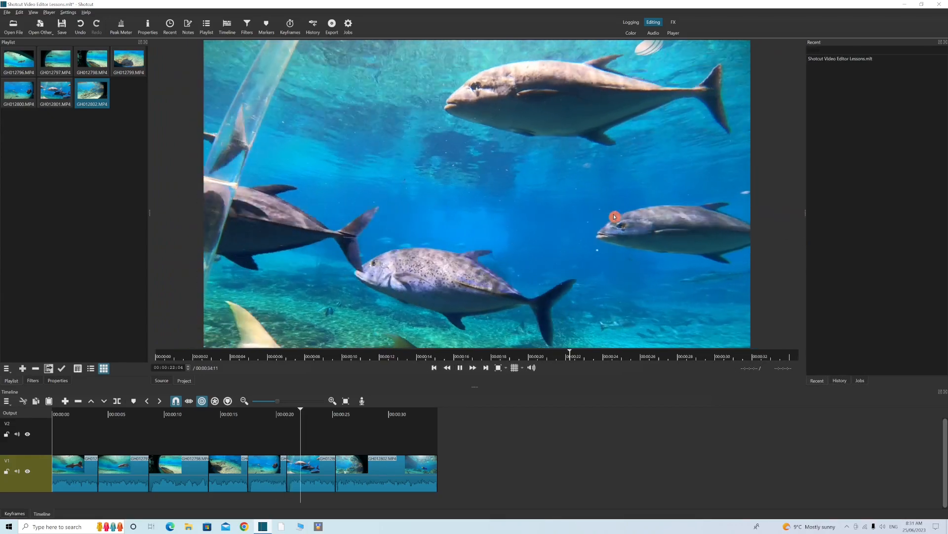